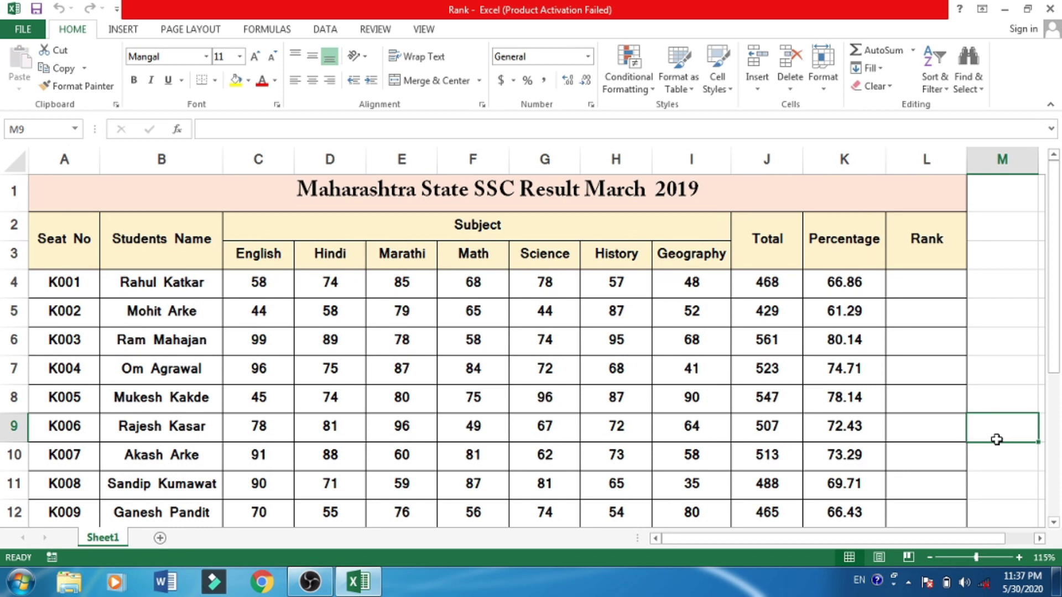
# Step: Start a =RANK( formula in L4 using K4's percentage as the number to rank
pyautogui.click(932, 281)
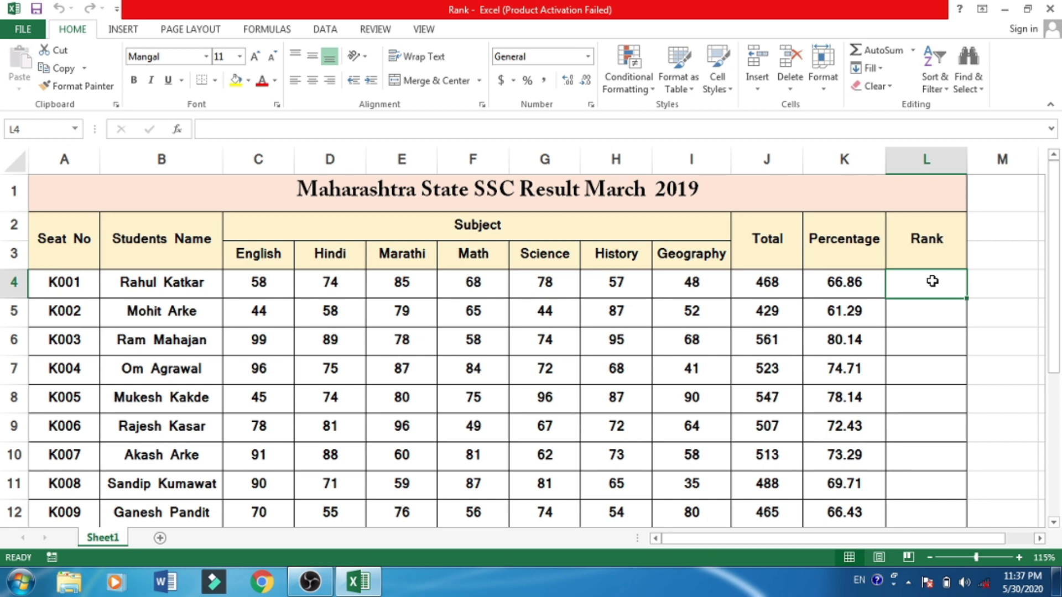
pyautogui.write('=')
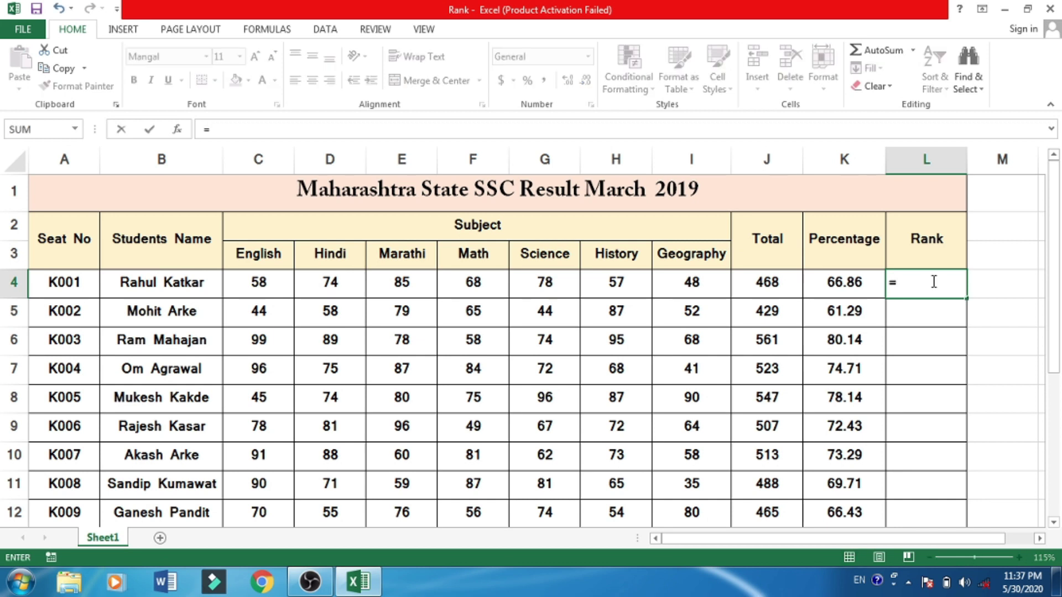
pyautogui.write('RANK')
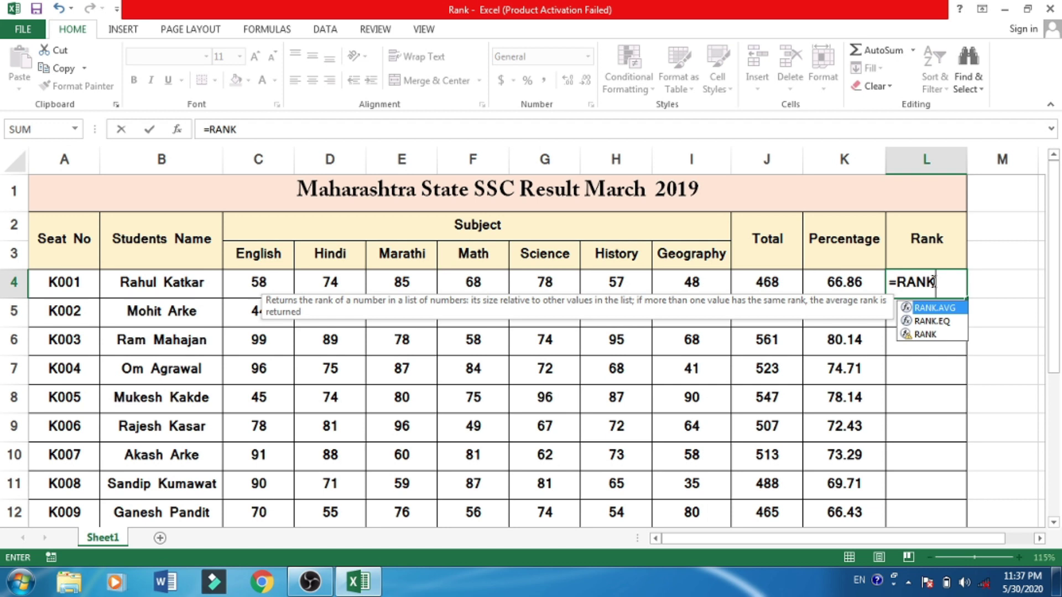
pyautogui.write('(')
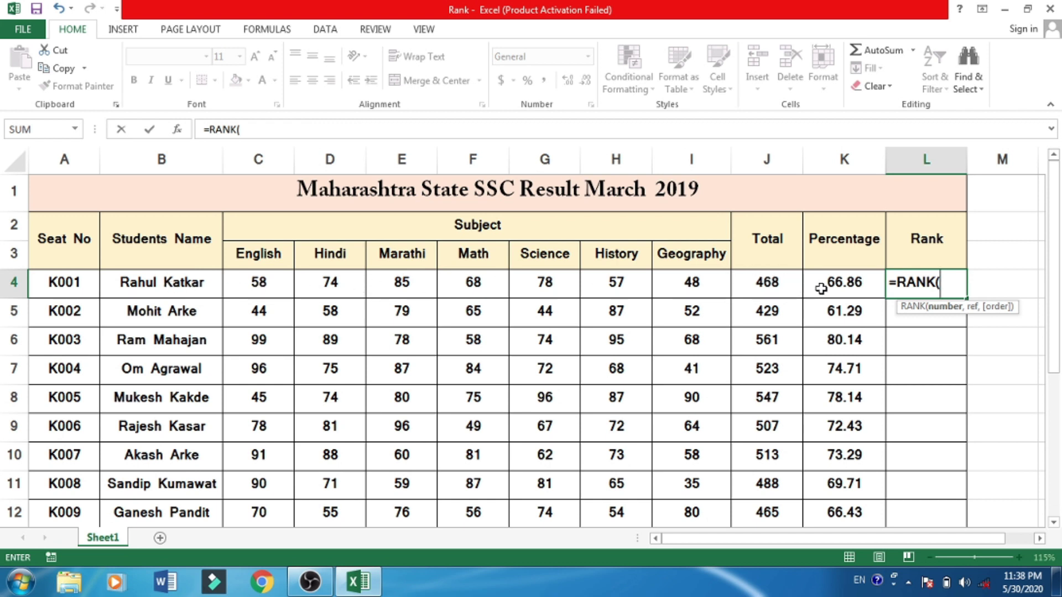
pyautogui.click(821, 288)
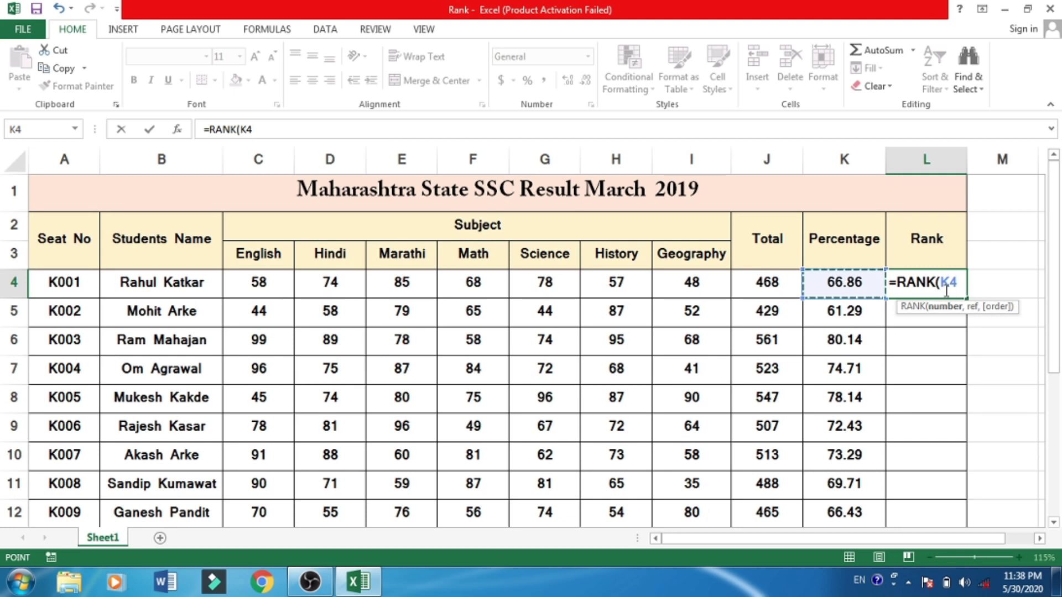
# Step: Complete L4's formula as =RANK(K4,K$4:K13,0) to rank against K4:K13 in descending order
pyautogui.write(',')
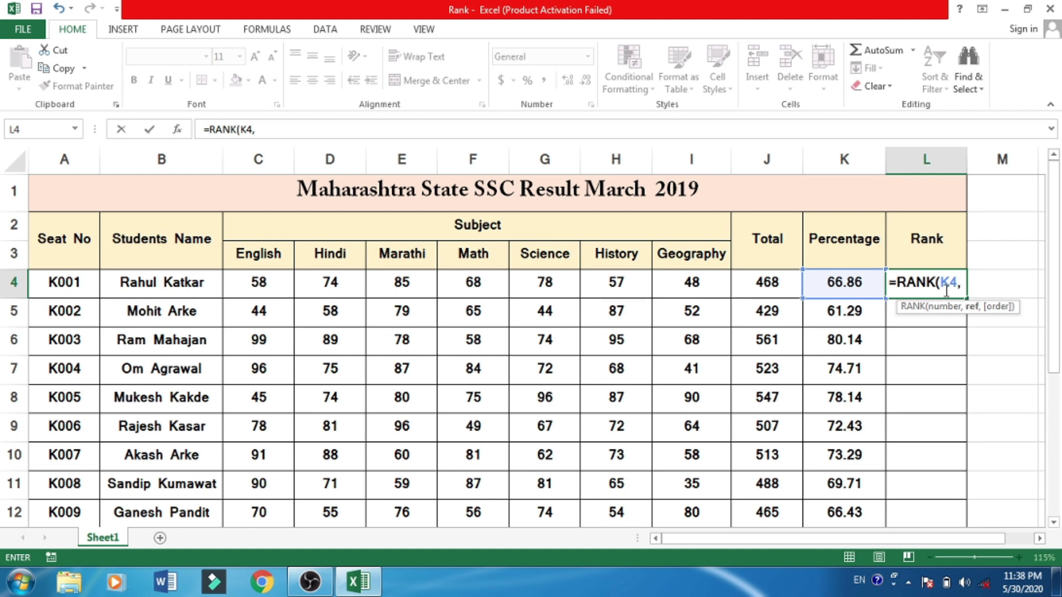
pyautogui.write('K')
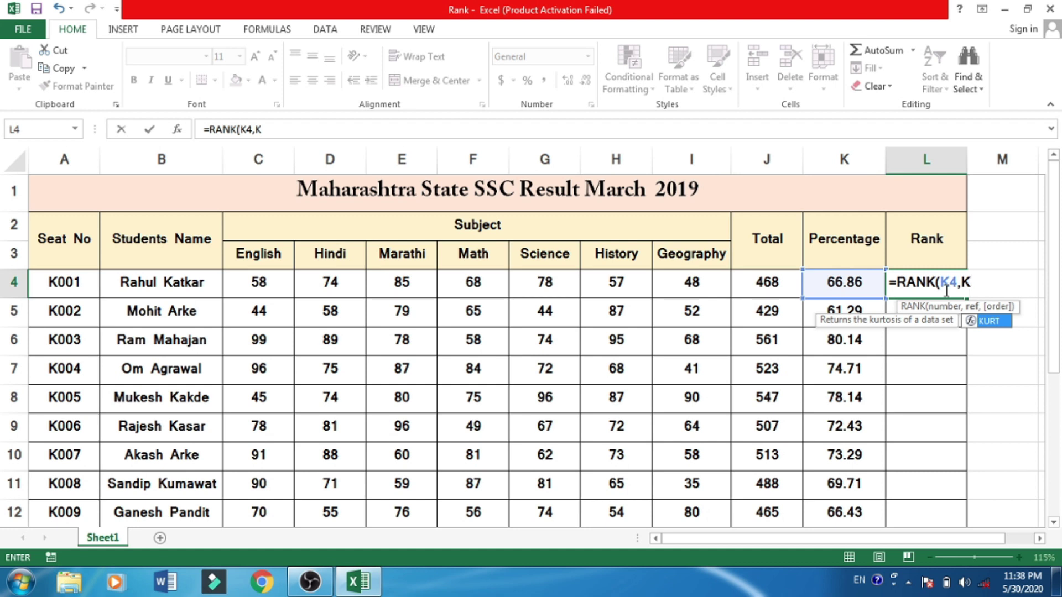
pyautogui.write('$4')
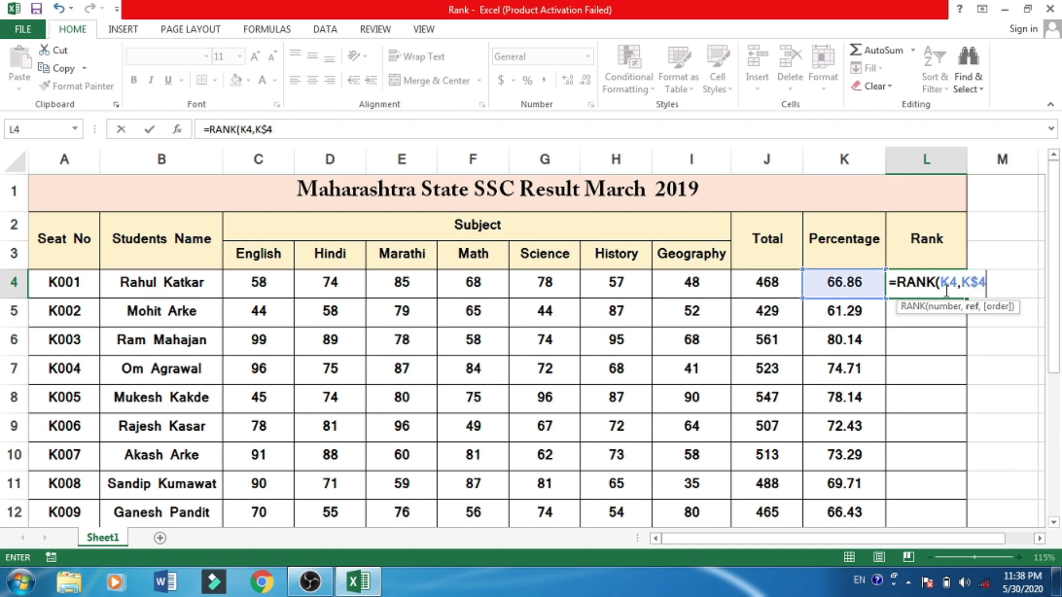
pyautogui.write(':')
pyautogui.scroll(-1, 752, 288)
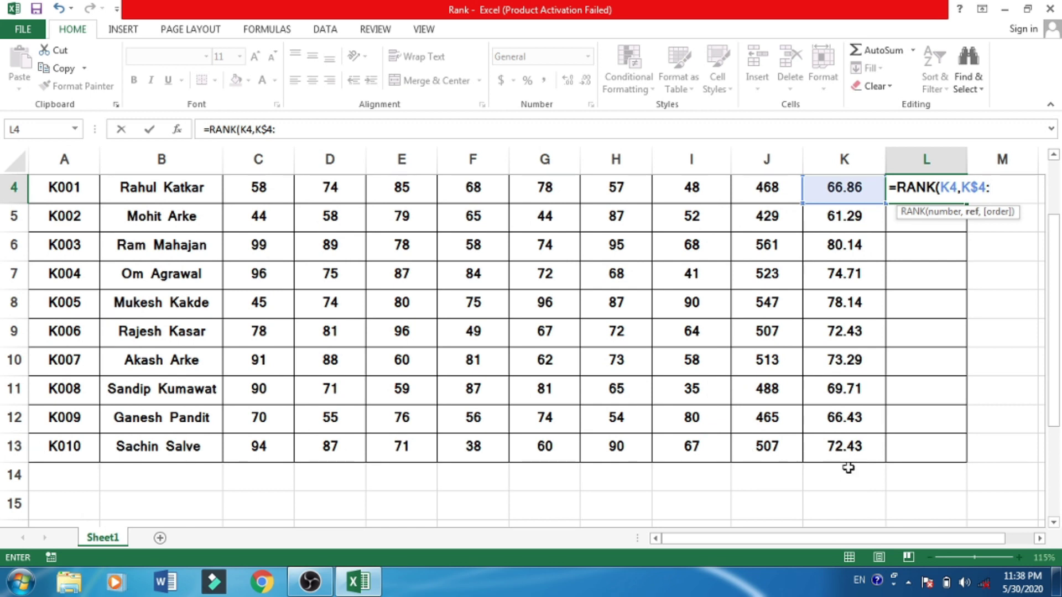
pyautogui.scroll(1, 845, 451)
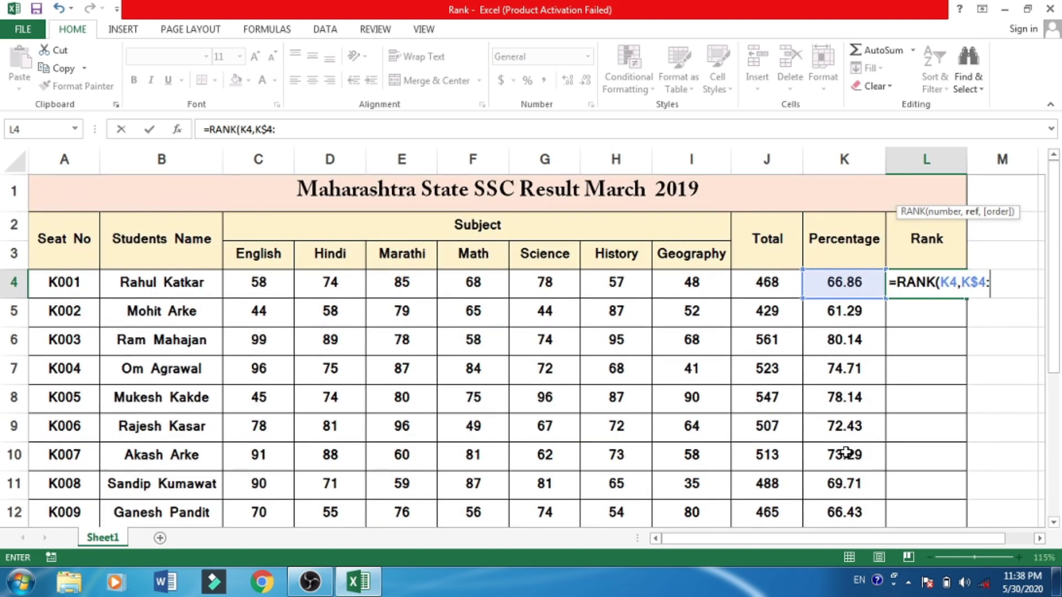
pyautogui.write('K')
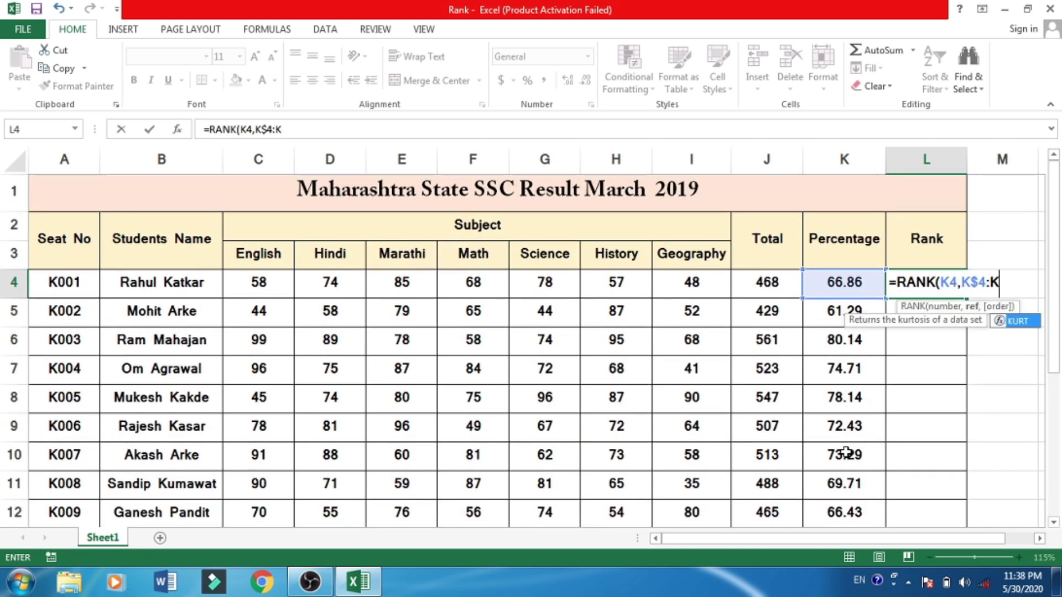
pyautogui.write('13')
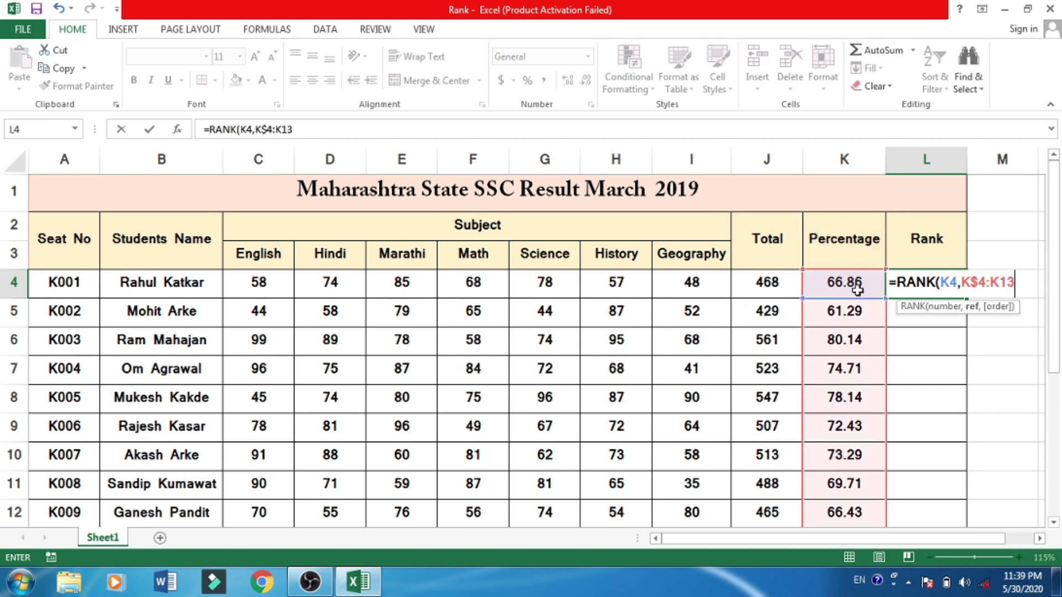
pyautogui.scroll(-1, 857, 288)
pyautogui.scroll(-1, 857, 289)
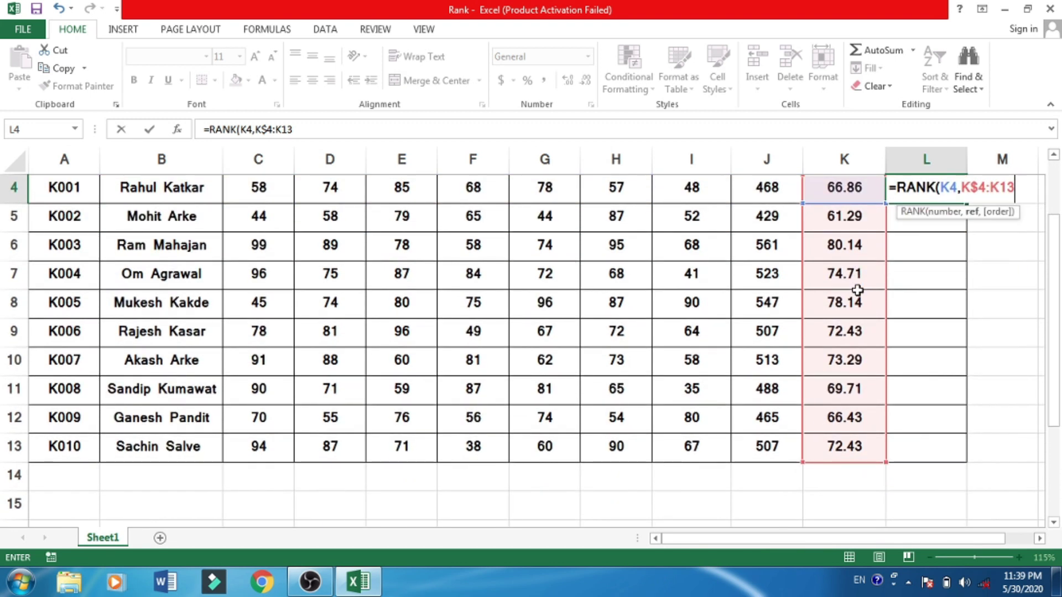
pyautogui.scroll(3, 857, 290)
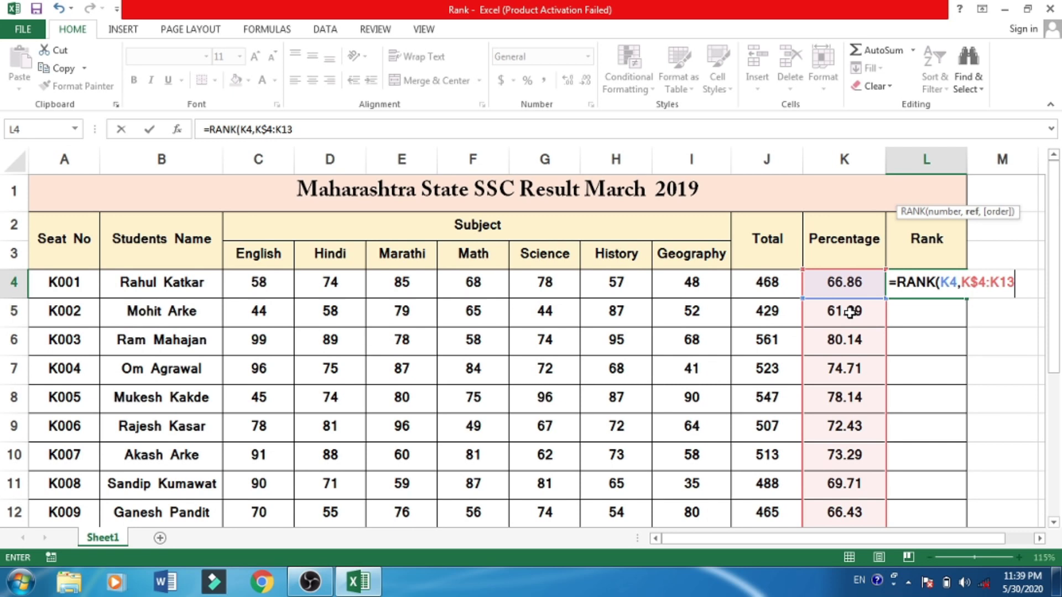
pyautogui.write(',0')
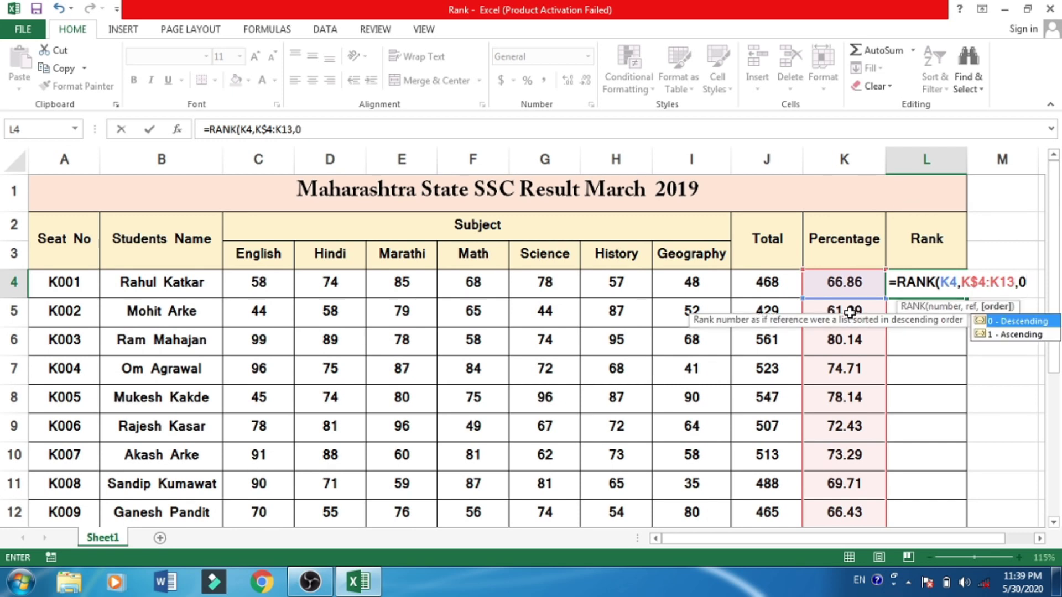
pyautogui.write(')')
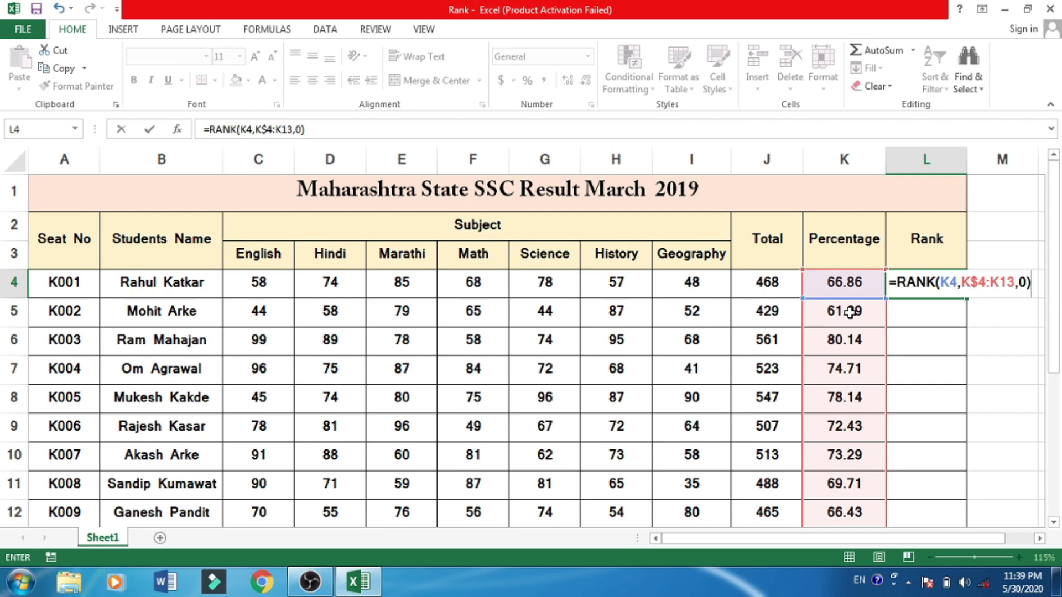
pyautogui.press('Return')
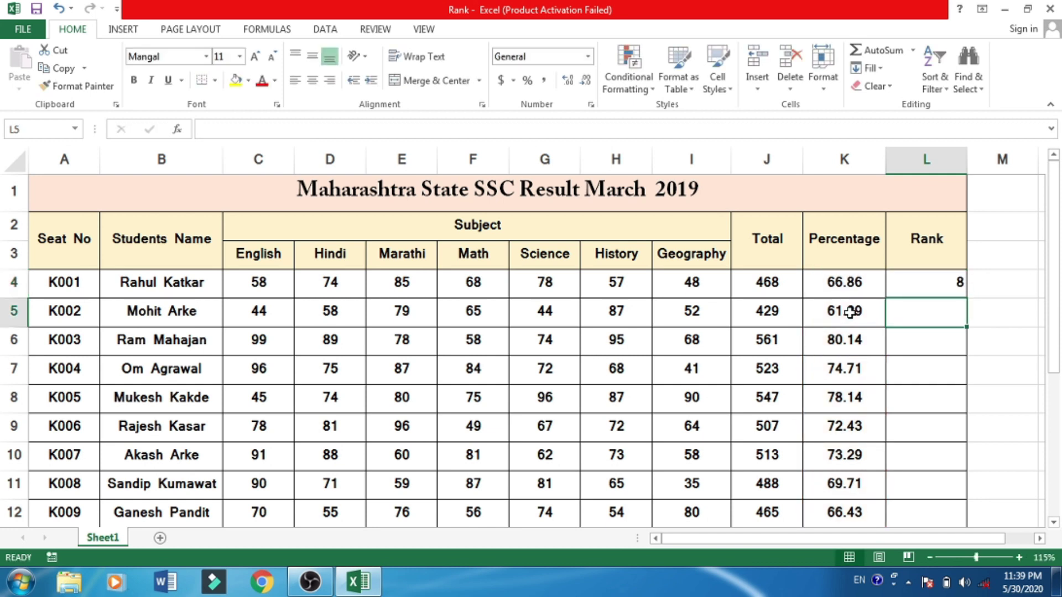
# Step: Fill the RANK formula from L4 down to L13, then select the rank-1 student's row B6:L6
pyautogui.click(927, 281)
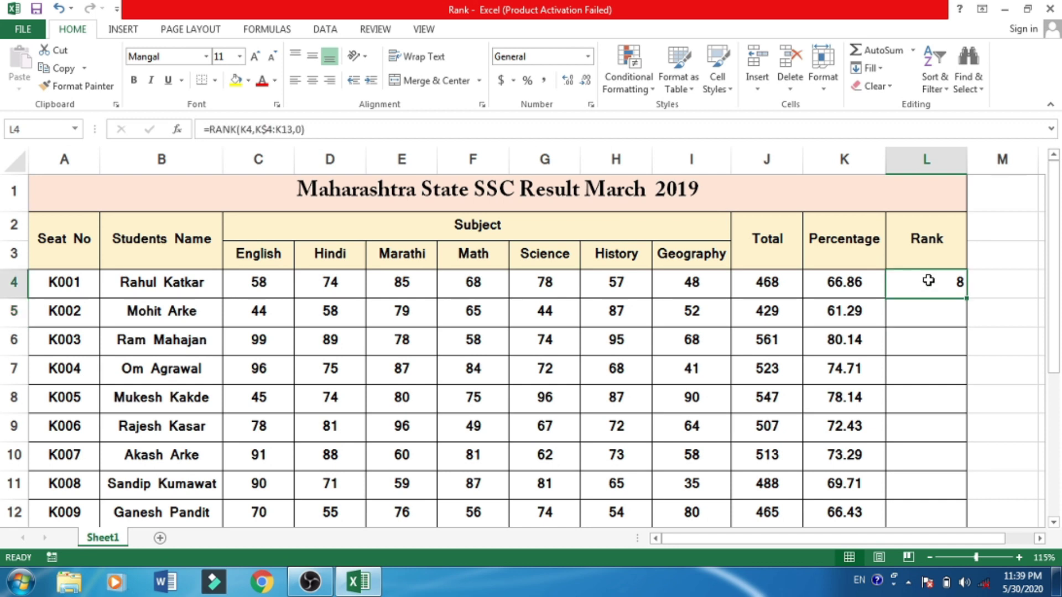
pyautogui.moveTo(967, 300); pyautogui.dragTo(963, 519)
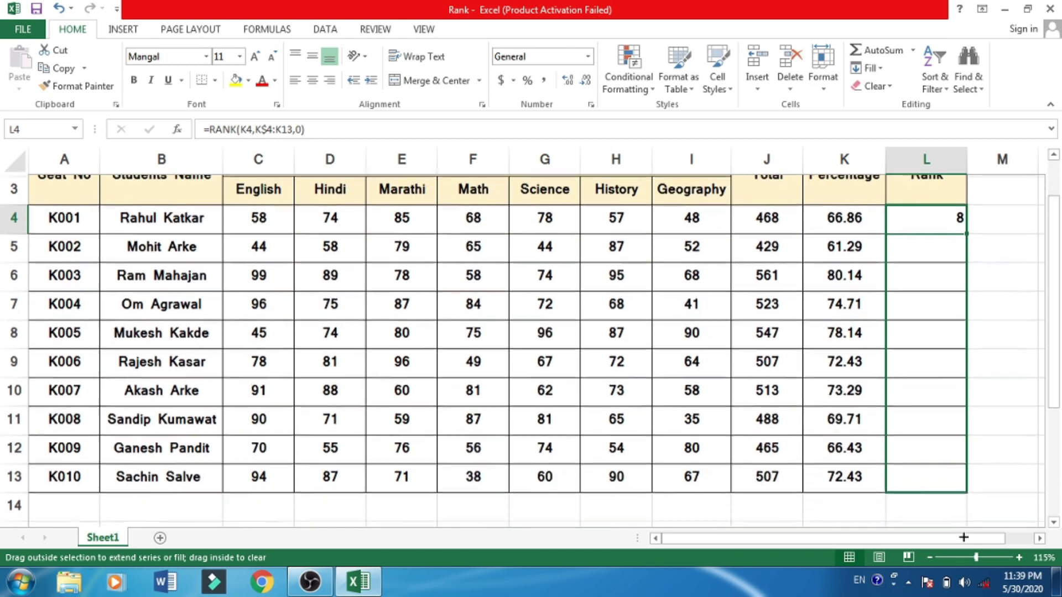
pyautogui.moveTo(963, 520); pyautogui.dragTo(963, 489)
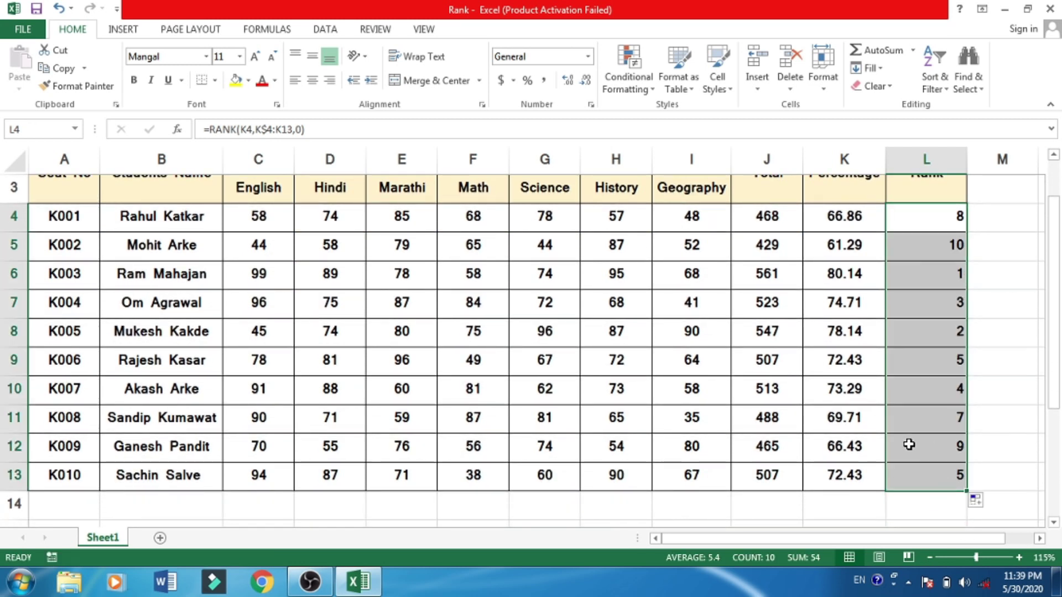
pyautogui.scroll(1, 909, 444)
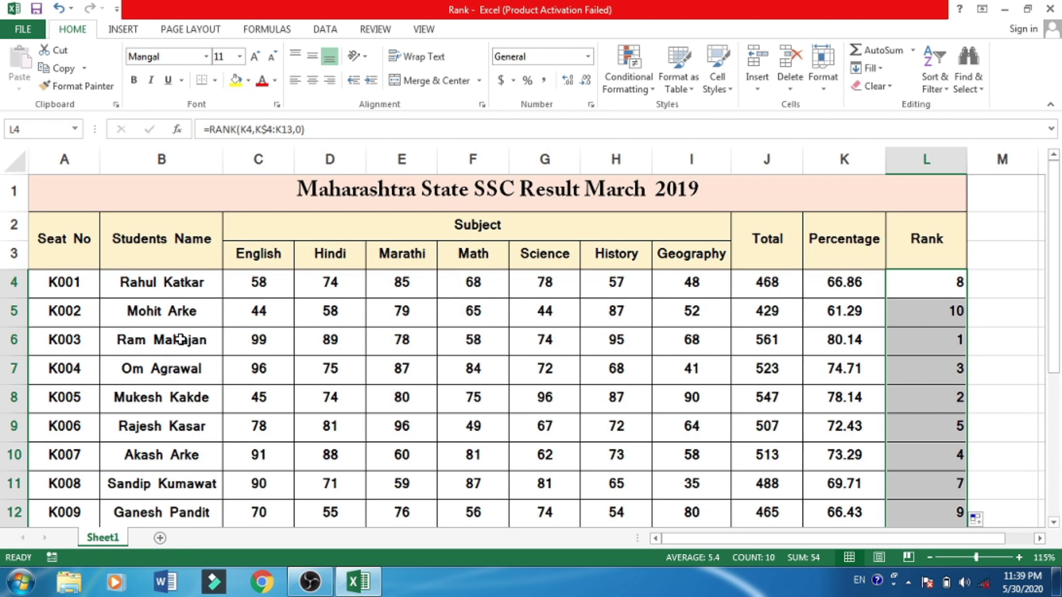
pyautogui.moveTo(180, 339); pyautogui.dragTo(937, 339)
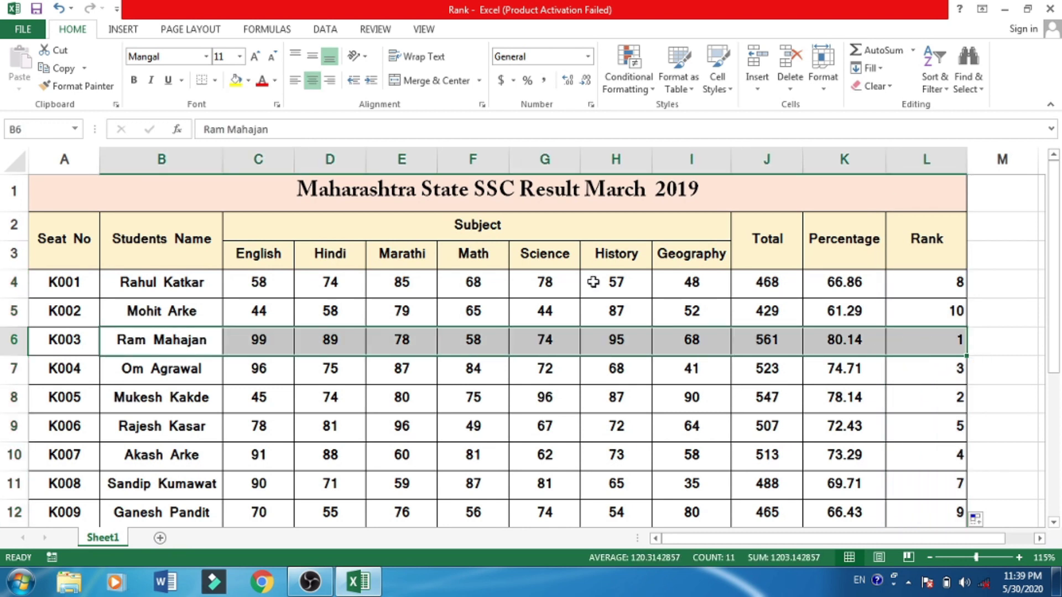
# Step: Shade the rank-1 row light orange, then give the rank-2 and rank-3 rows the same fill
pyautogui.click(248, 80)
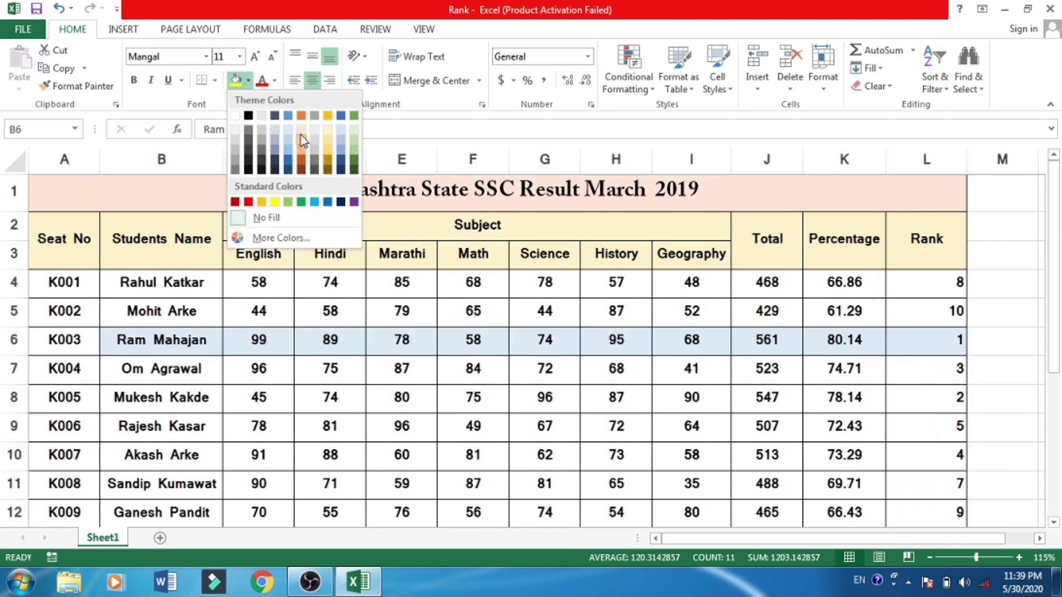
pyautogui.click(302, 140)
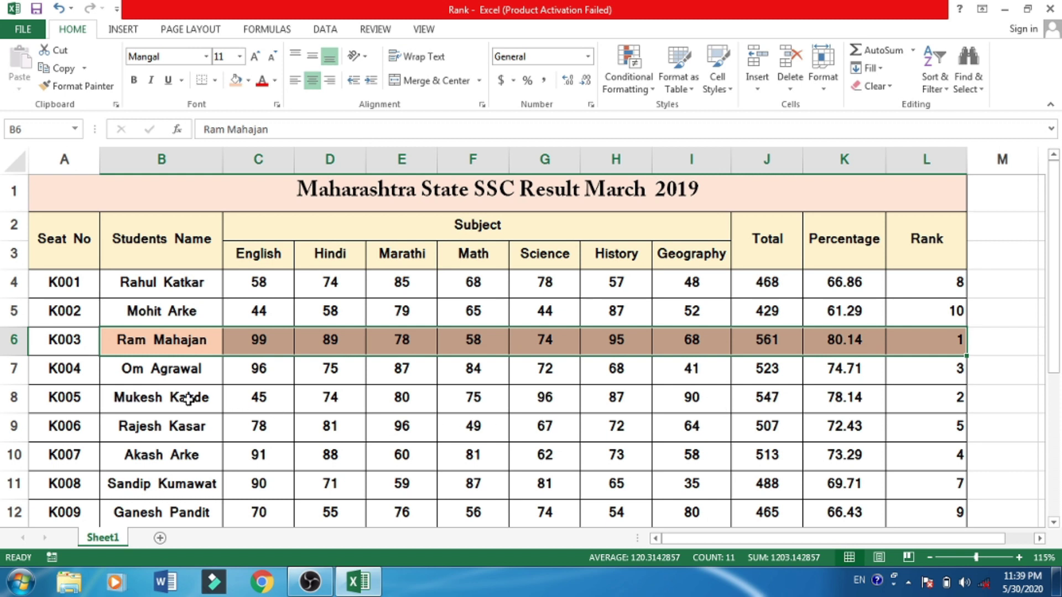
pyautogui.moveTo(188, 399); pyautogui.dragTo(907, 399)
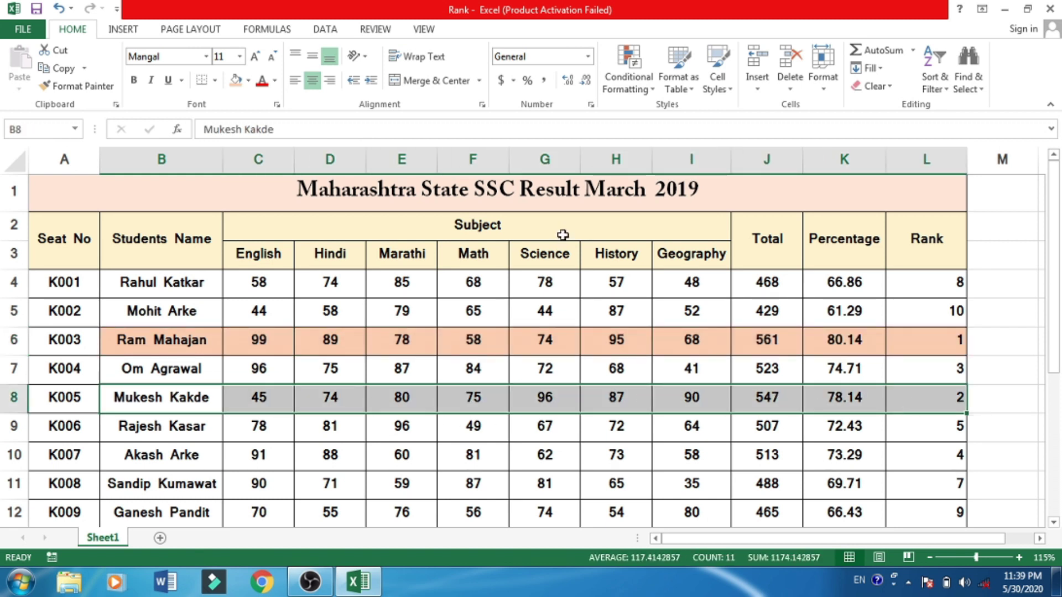
pyautogui.click(236, 80)
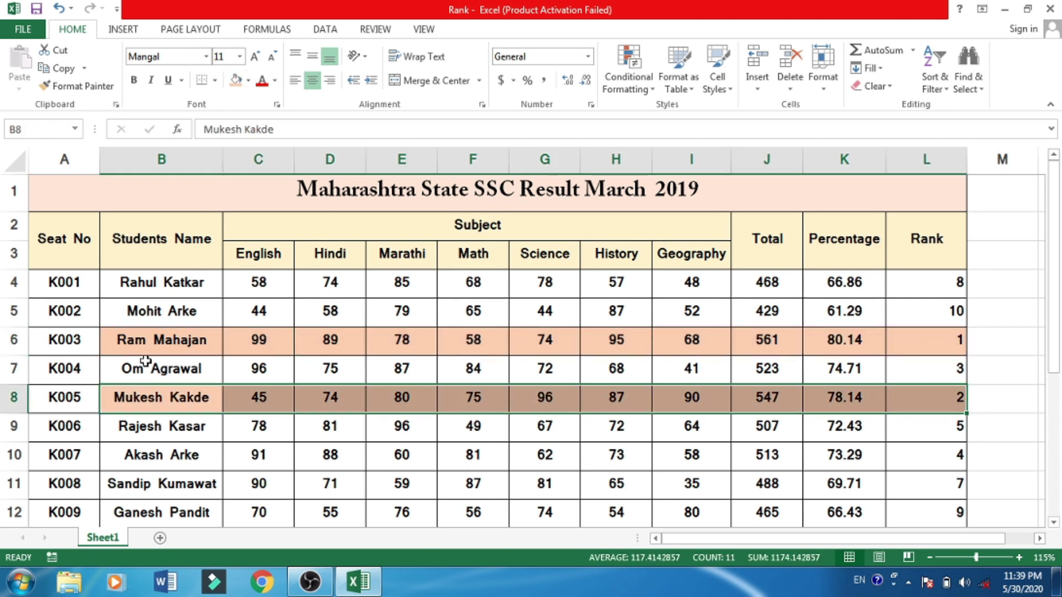
pyautogui.moveTo(145, 362); pyautogui.dragTo(928, 371)
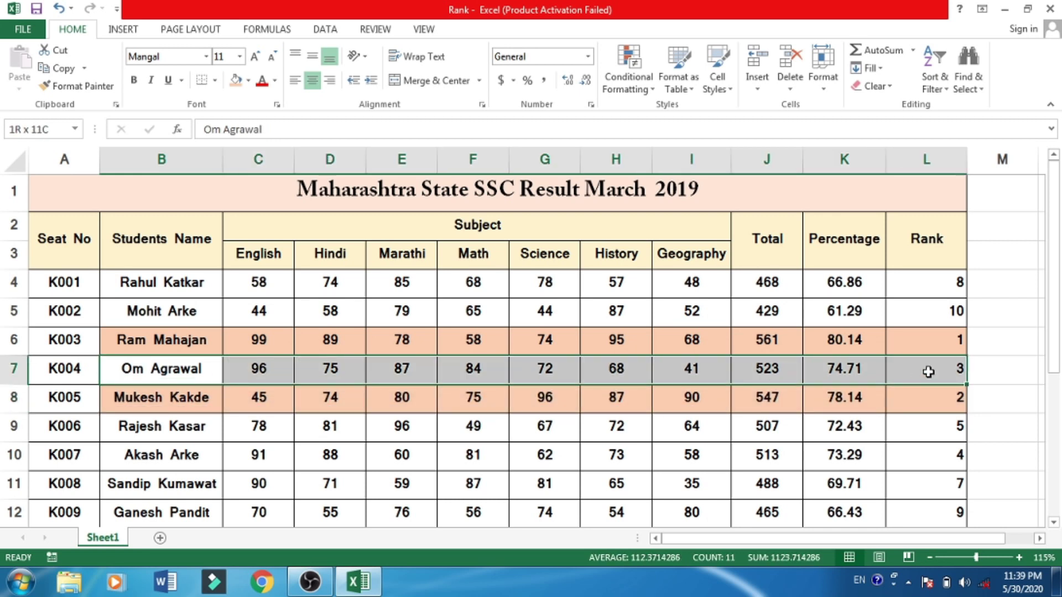
pyautogui.click(233, 82)
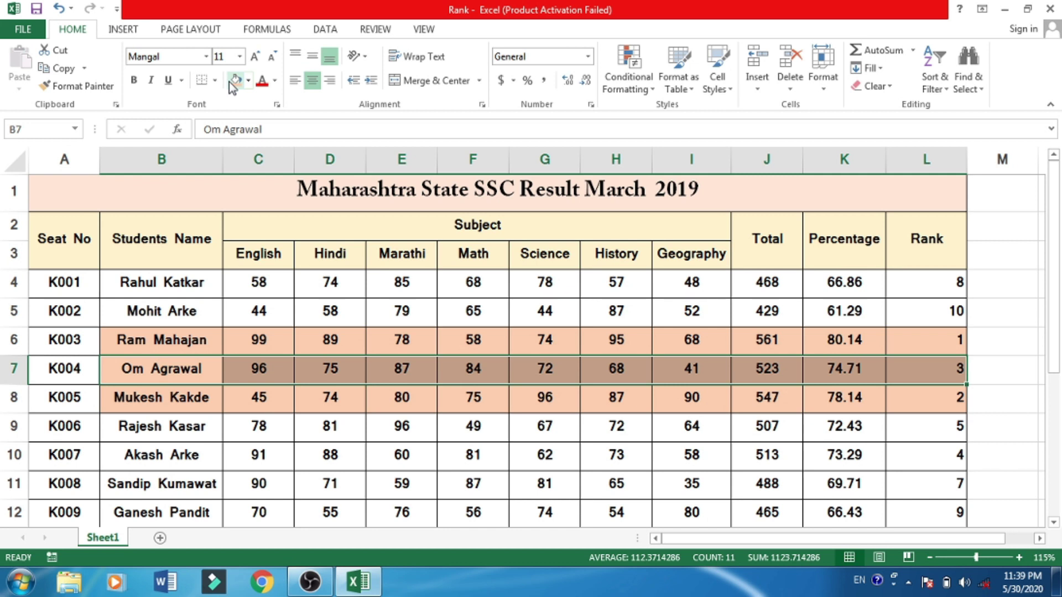
pyautogui.scroll(-1, 256, 255)
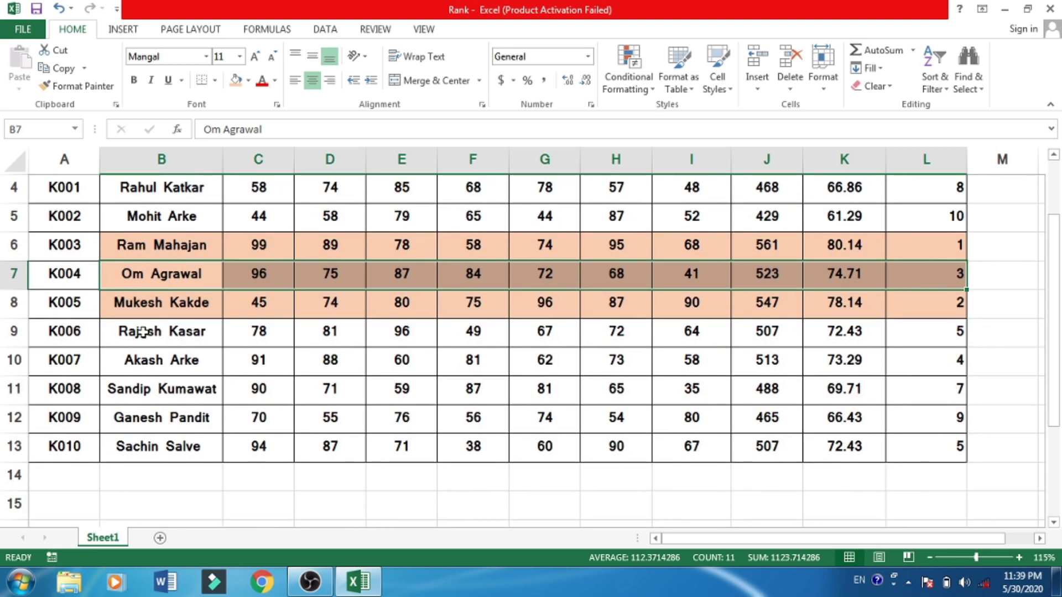
# Step: Fill B9:K9 and B13:K13 with a darker orange for the two students tied at rank 5
pyautogui.moveTo(142, 332); pyautogui.dragTo(813, 333)
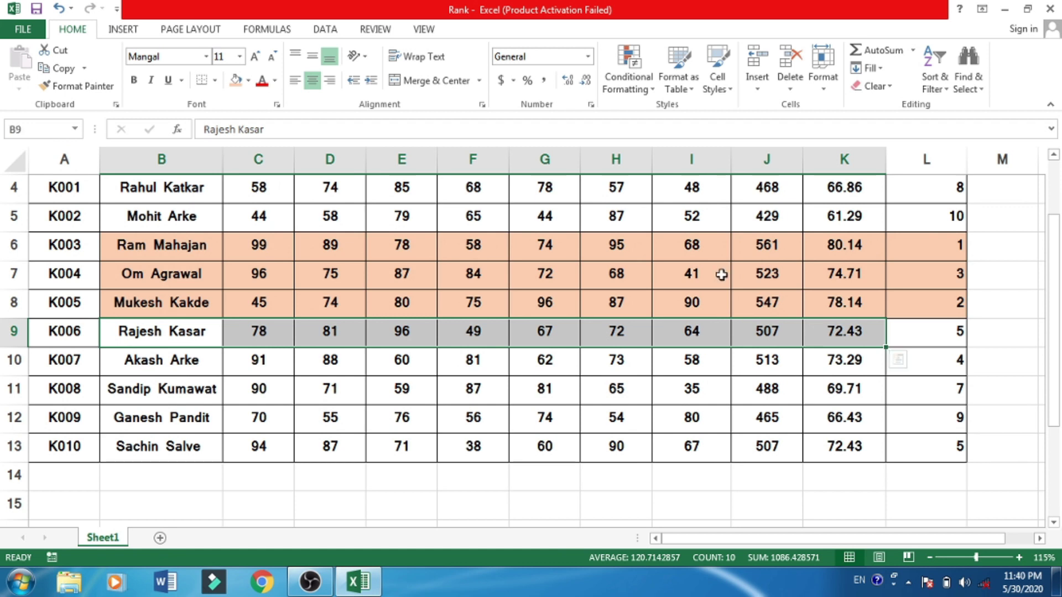
pyautogui.click(248, 80)
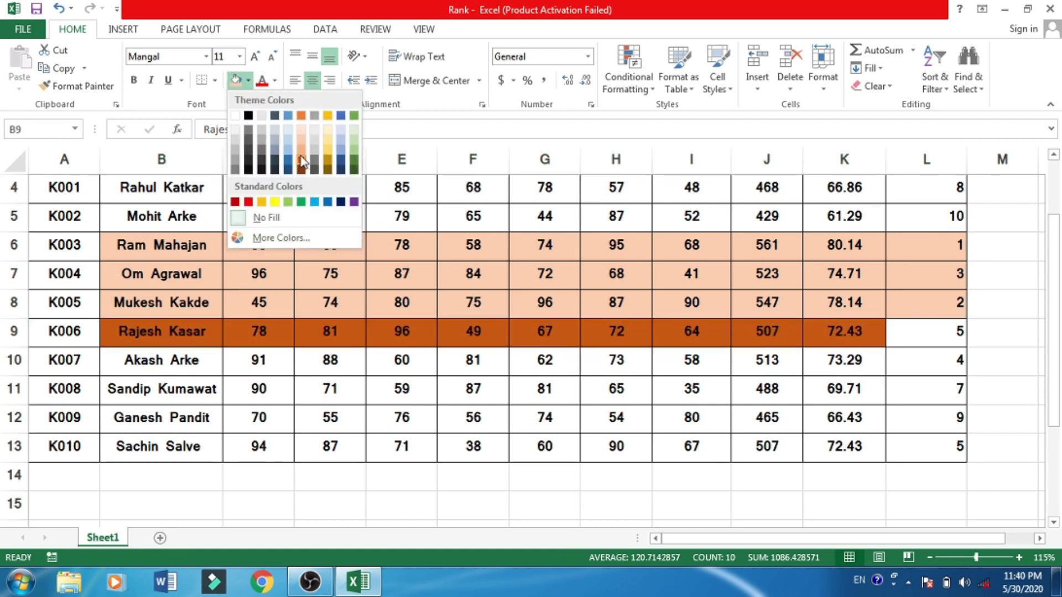
pyautogui.click(300, 135)
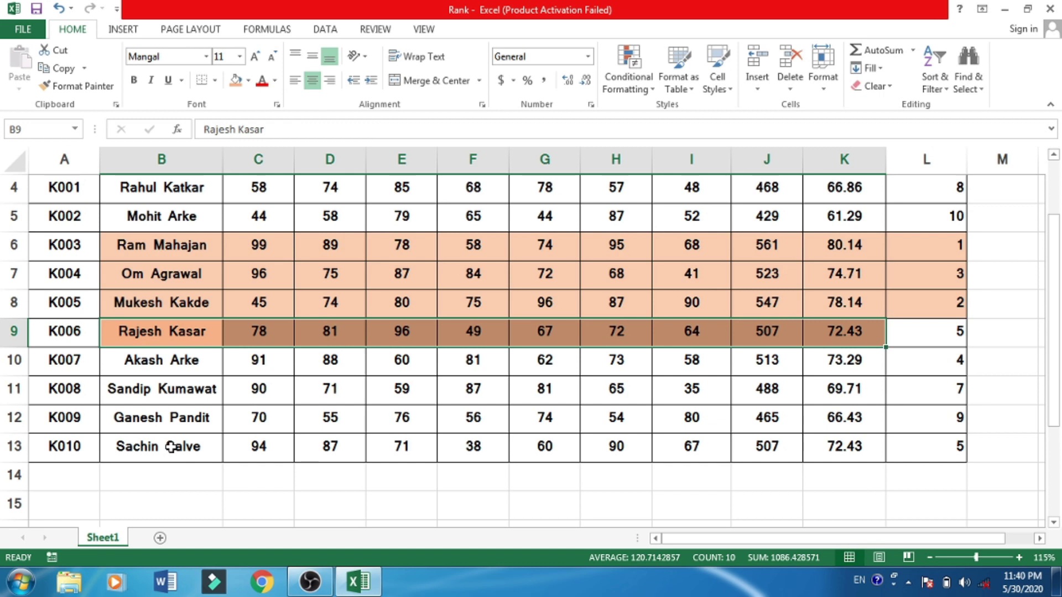
pyautogui.moveTo(171, 447); pyautogui.dragTo(828, 444)
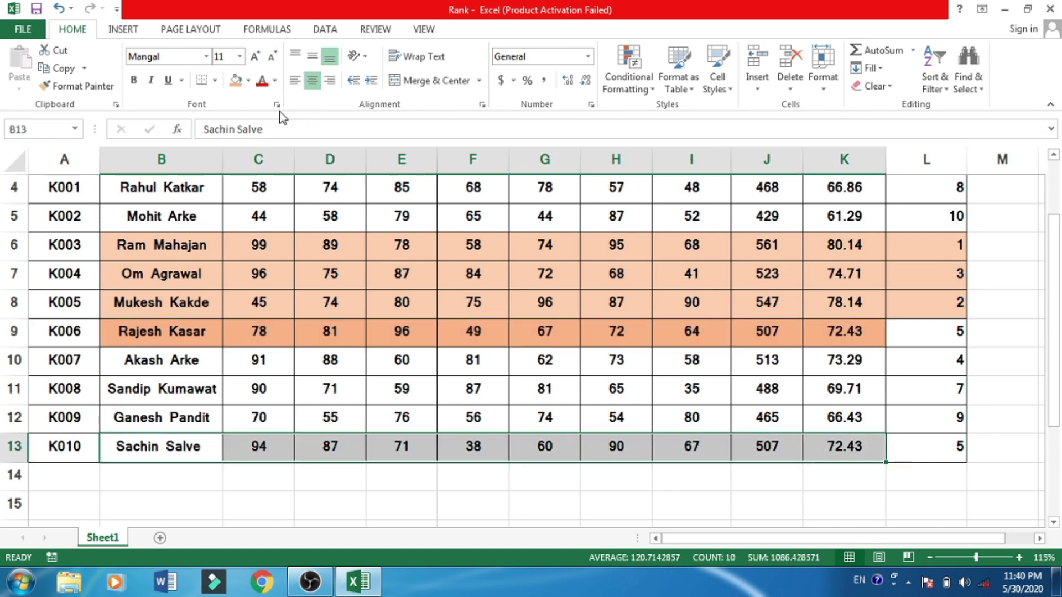
pyautogui.click(236, 80)
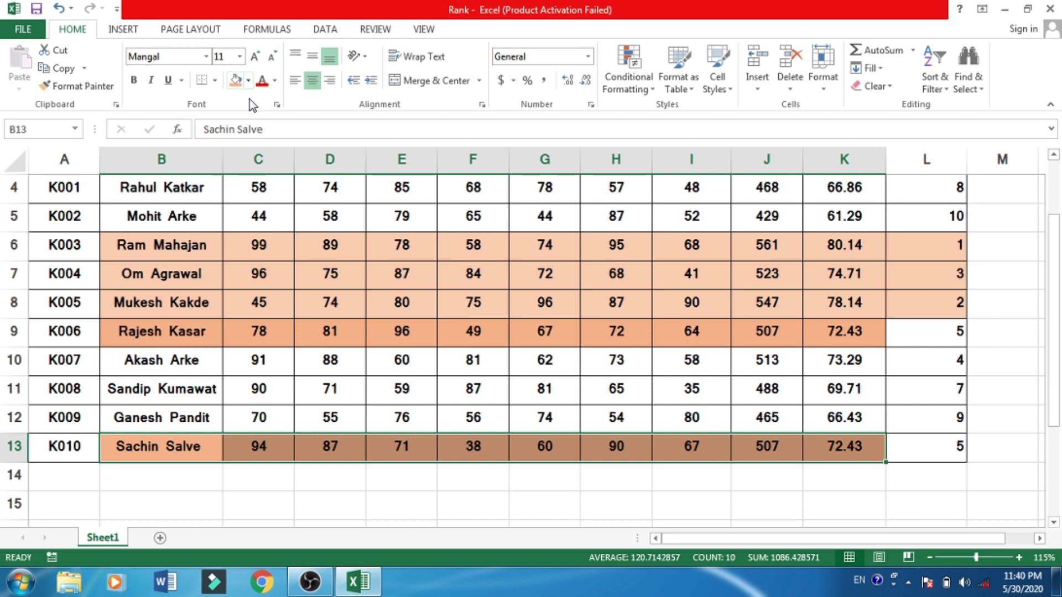
# Step: Check the rank formulas in L9 and L13
pyautogui.click(931, 337)
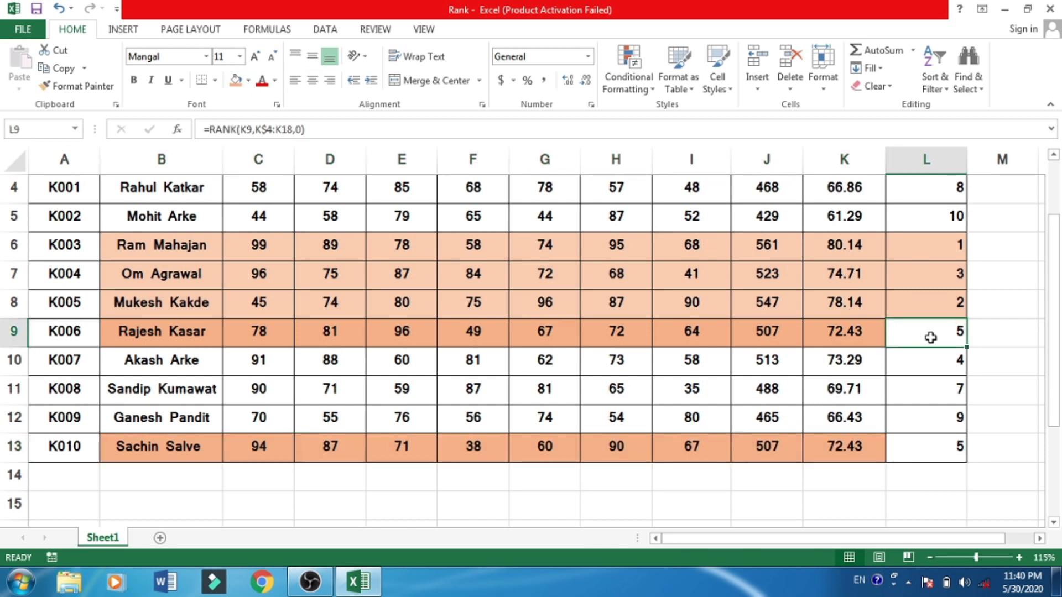
pyautogui.click(938, 454)
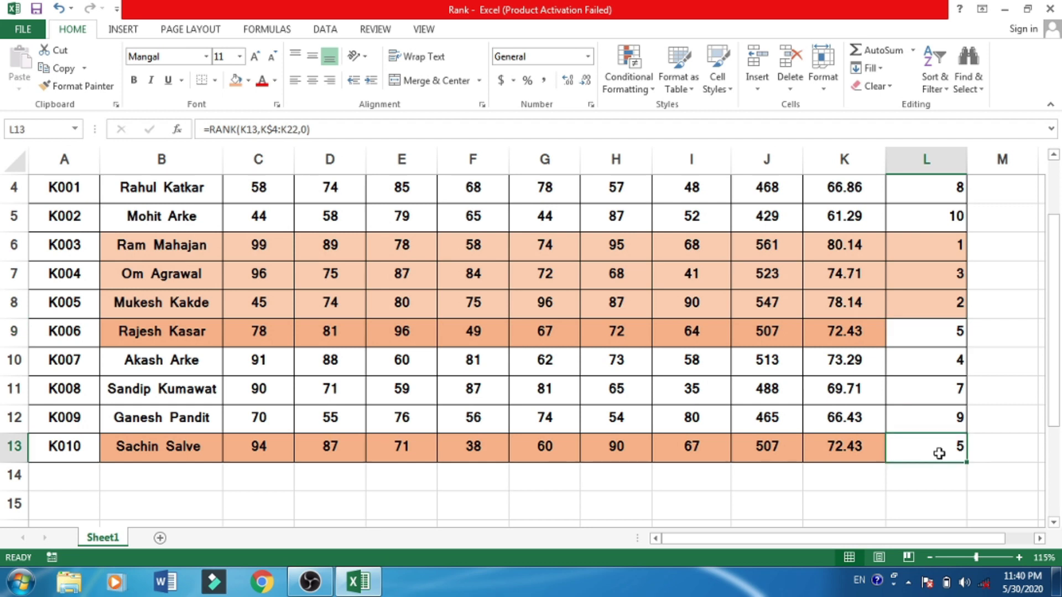
pyautogui.scroll(1, 939, 454)
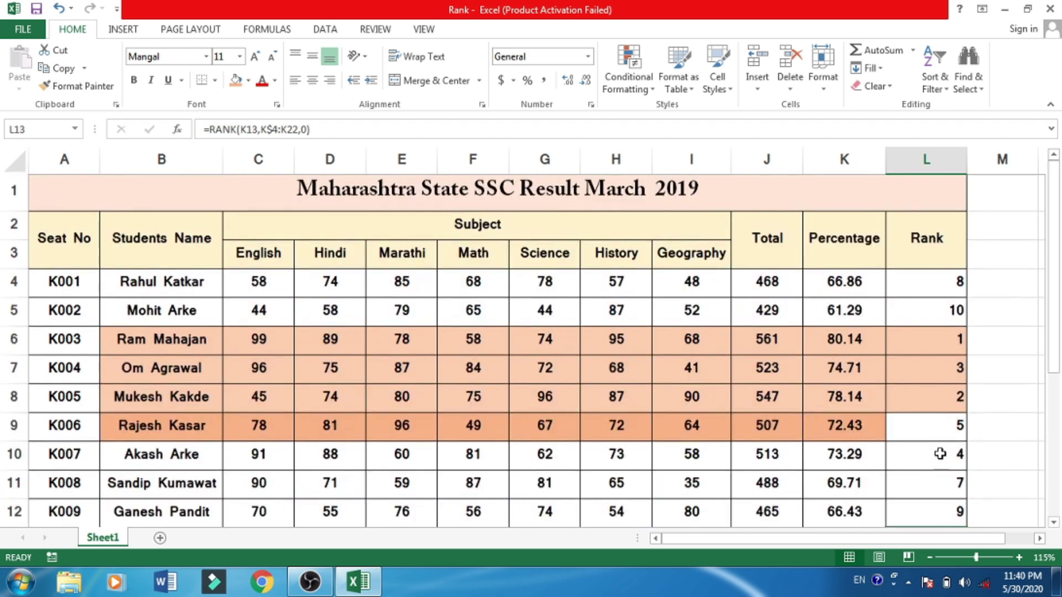